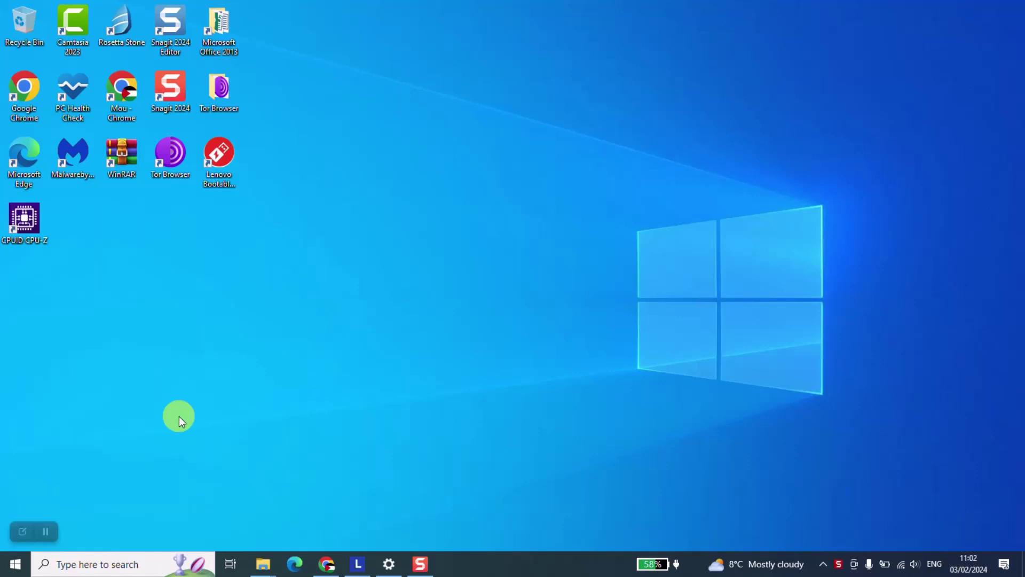
Search Google in Chrome for 'download windows 10'.
click(46, 530)
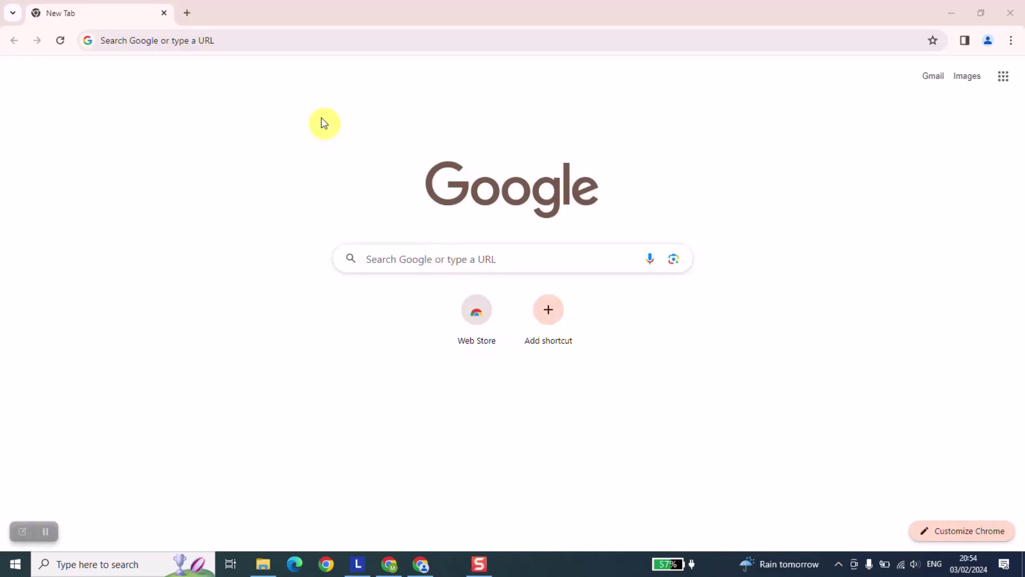
click(295, 43)
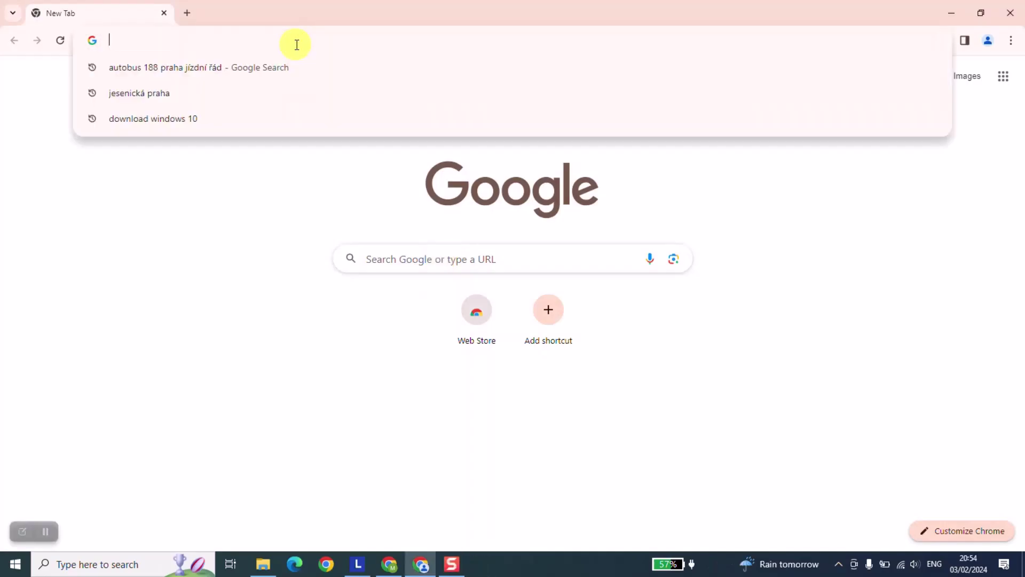
text(downloa)
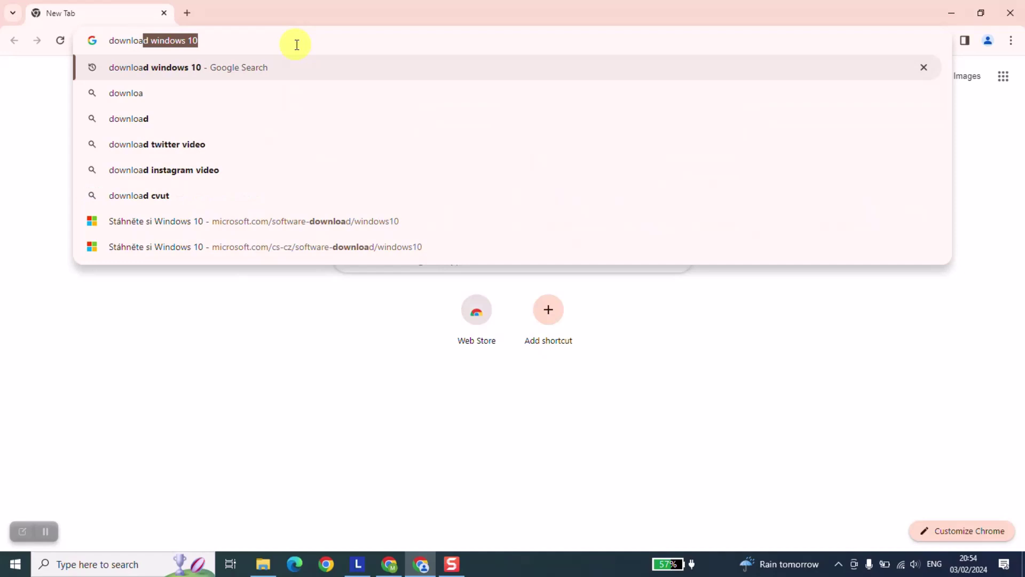
key(Return)
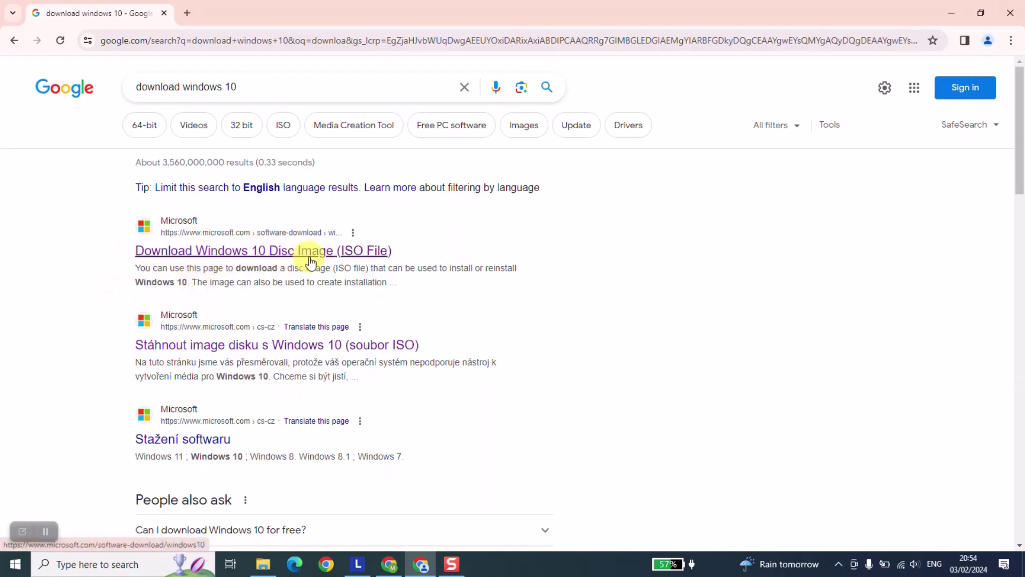
Open Microsoft's Download Windows 10 page from the top search result.
scroll(123, 339, down, 1)
scroll(142, 320, up, 1)
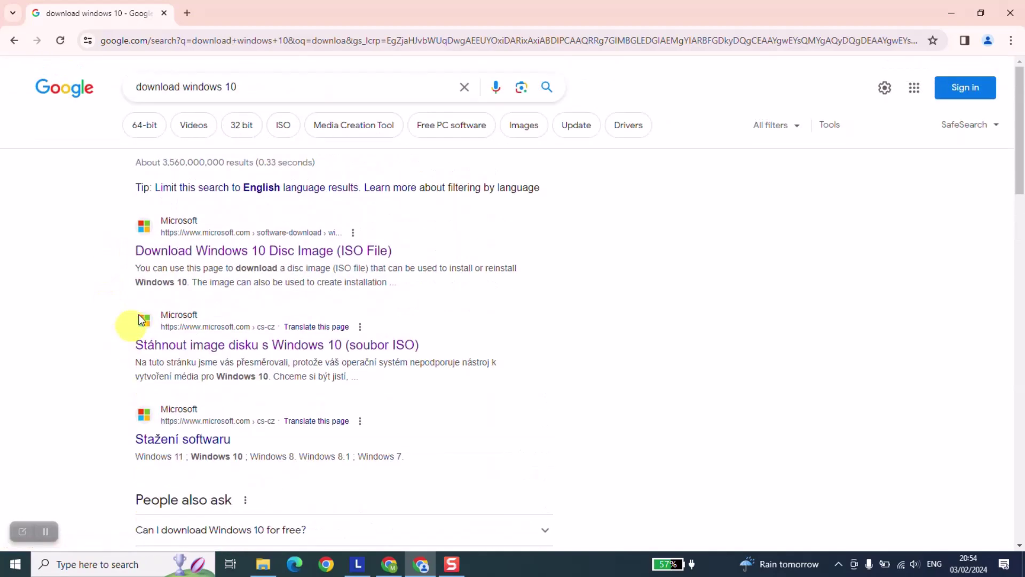
click(186, 255)
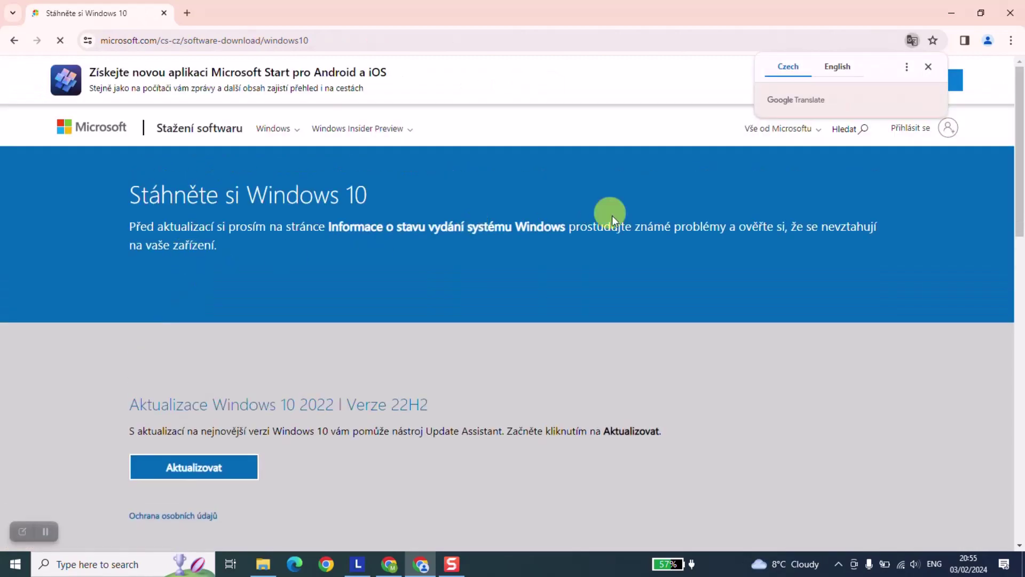
Switch the site from Czech to Australia - English using the footer locale list.
scroll(612, 216, down, 15)
click(103, 532)
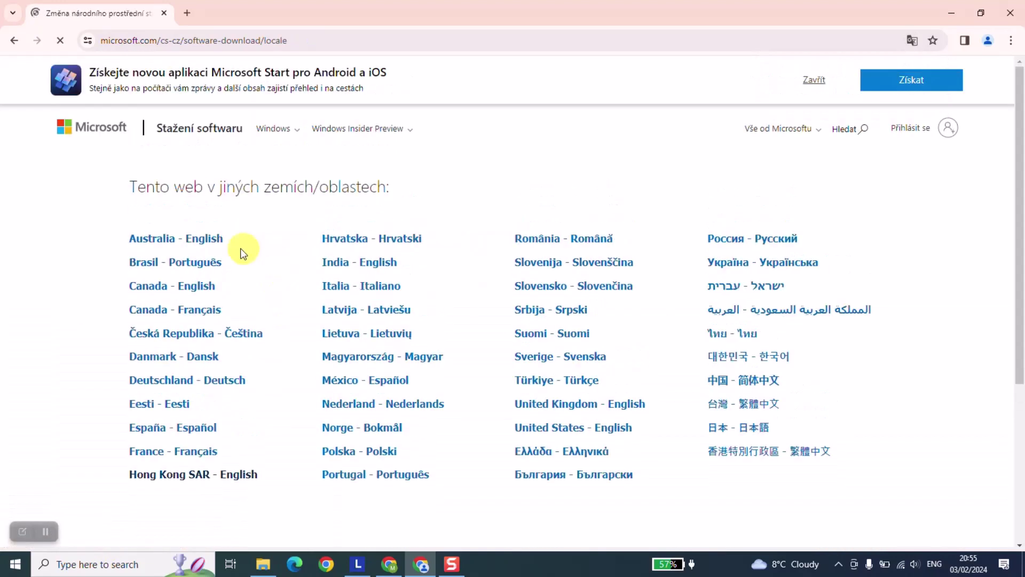
click(198, 239)
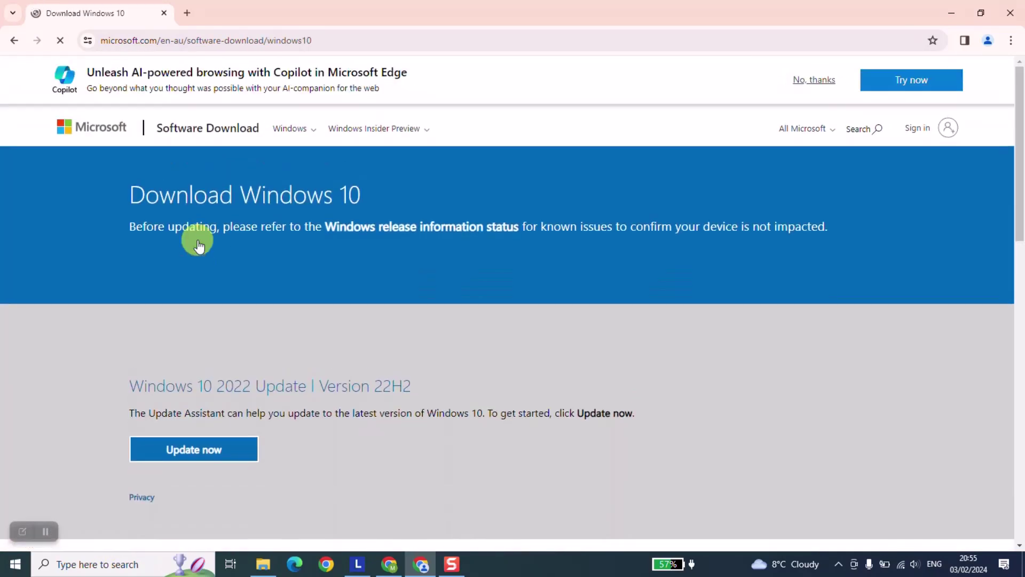
scroll(197, 240, down, 5)
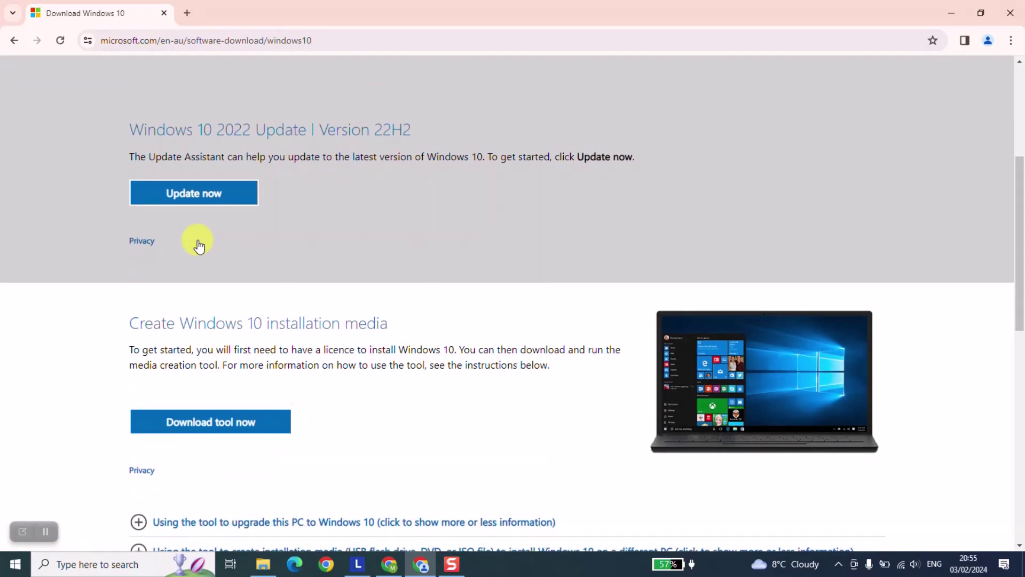
click(45, 531)
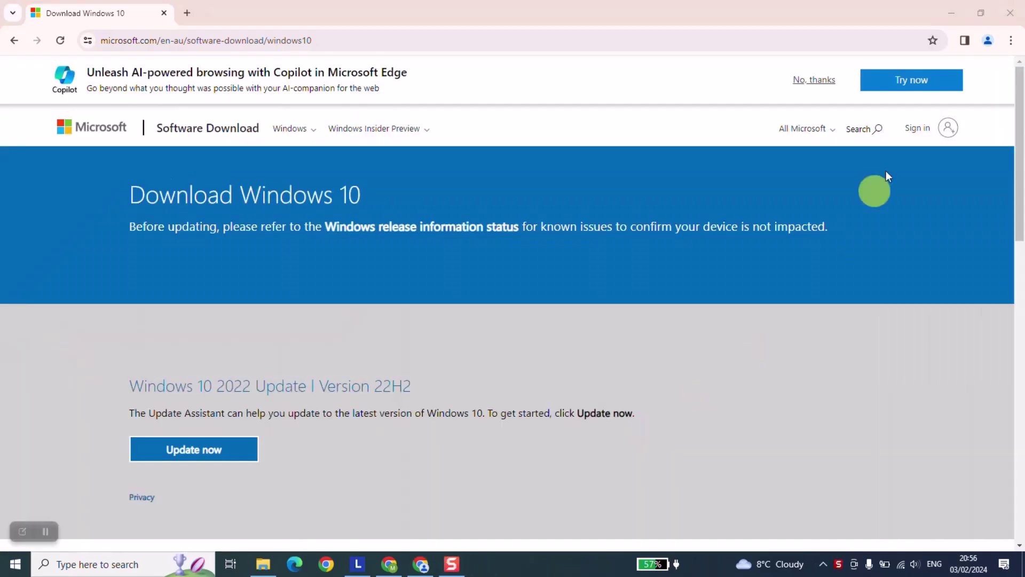
Dismiss the Edge Copilot promotion and download MediaCreationTool22H2 (18.6 MB) with Download tool now.
click(814, 80)
scroll(424, 385, down, 4)
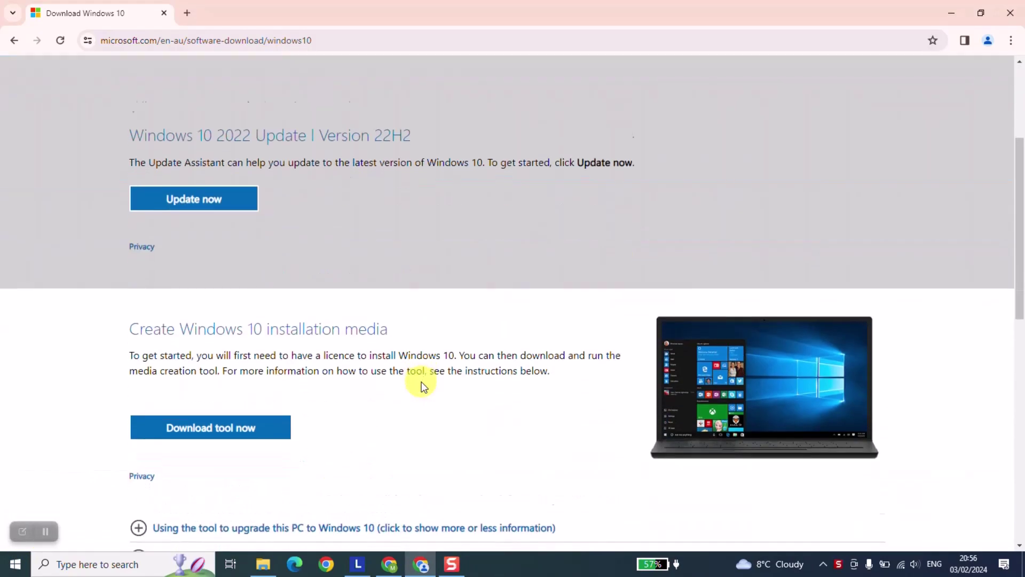
scroll(422, 384, down, 1)
scroll(339, 377, down, 1)
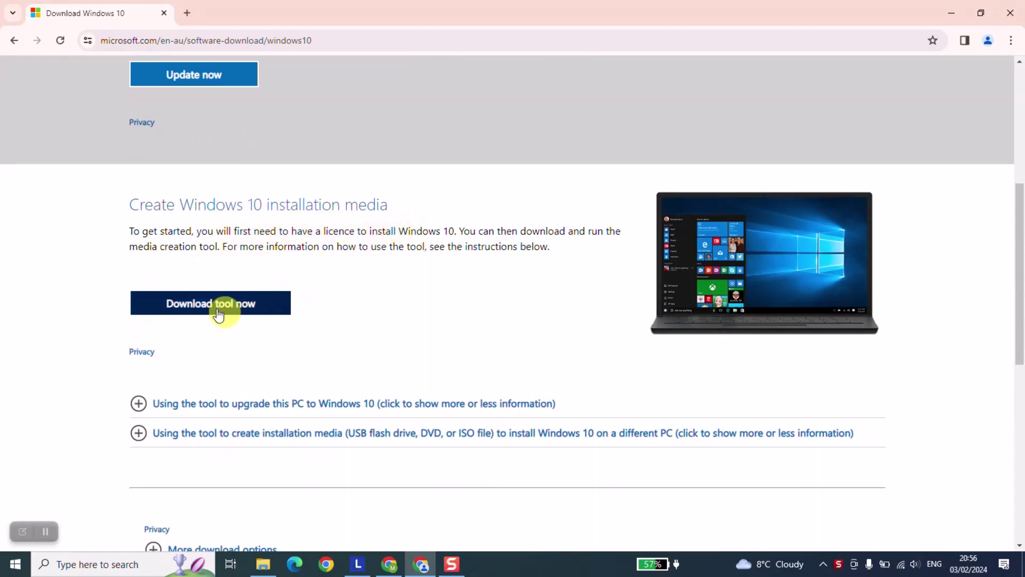
click(247, 308)
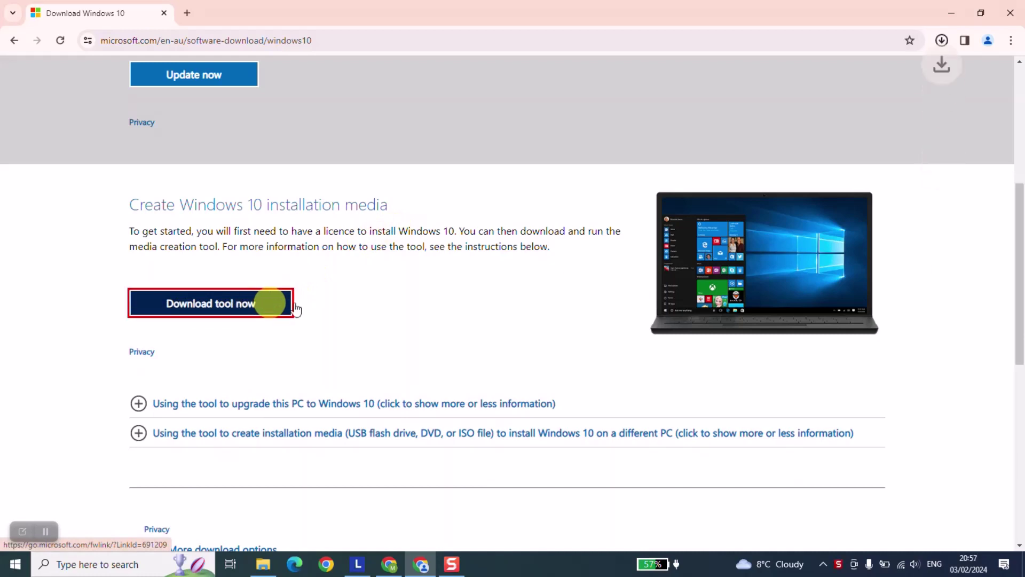
click(944, 46)
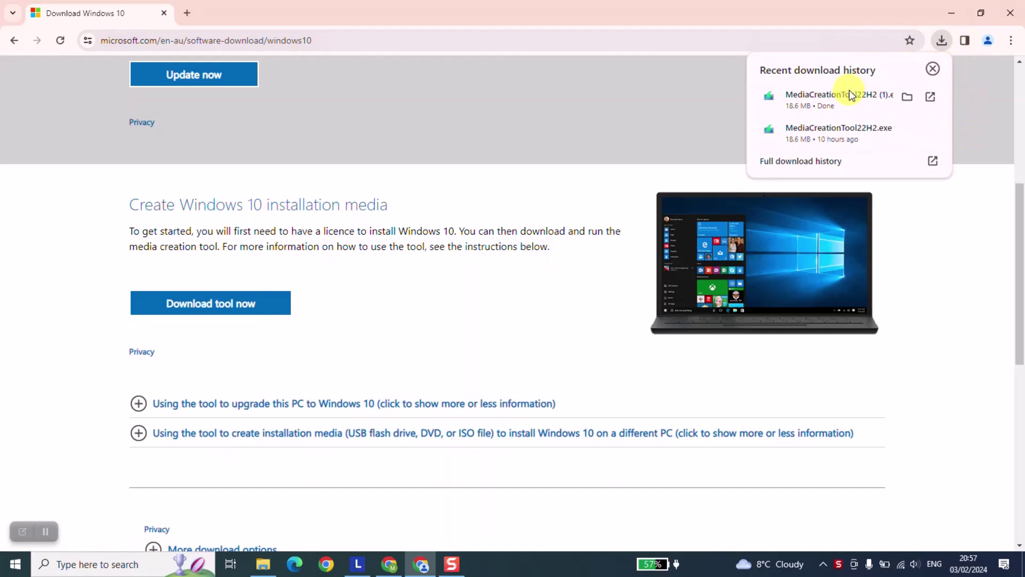
Show MediaCreationTool22H2 (1) in the Downloads folder and run it.
click(907, 96)
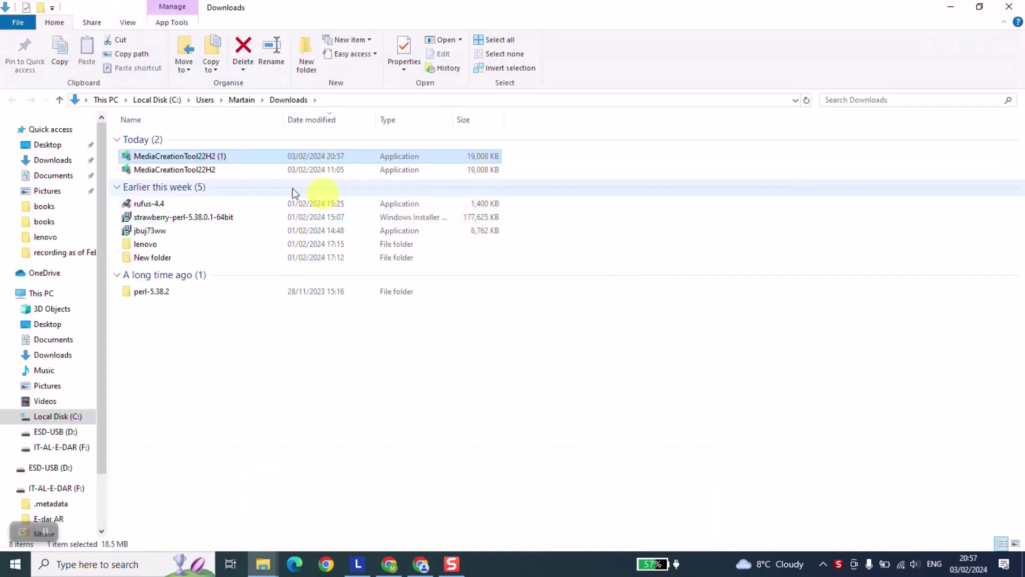
double_click(214, 160)
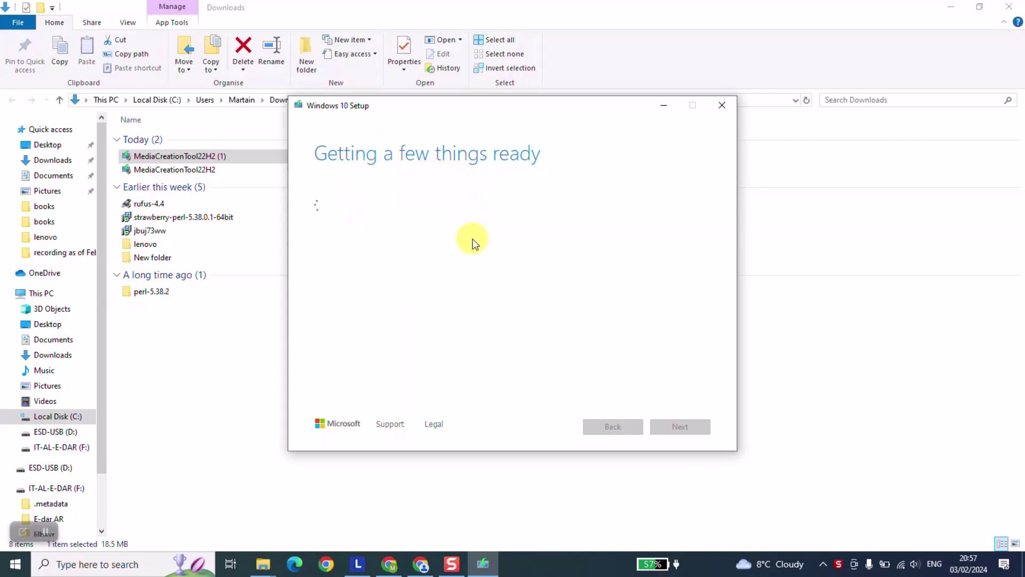
Set the Downloads window aside and accept the Microsoft licence terms in Windows 10 Setup.
click(945, 5)
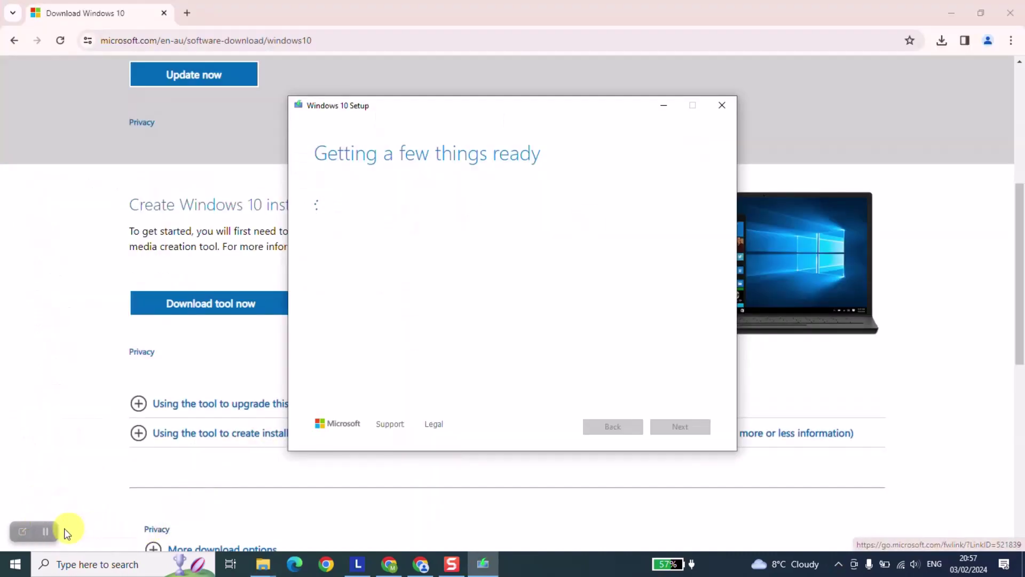
click(45, 531)
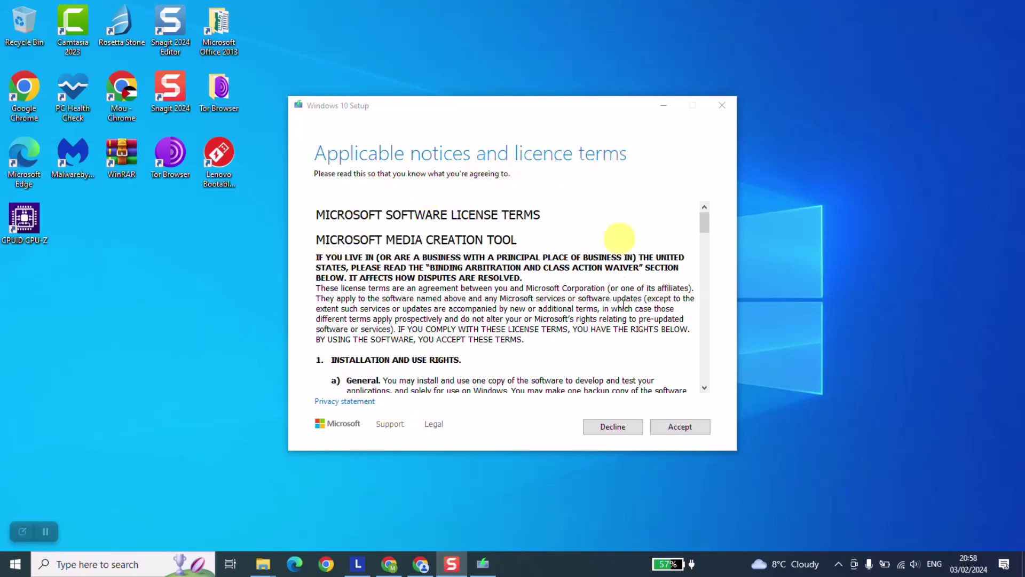
scroll(561, 353, down, 15)
scroll(717, 308, down, 6)
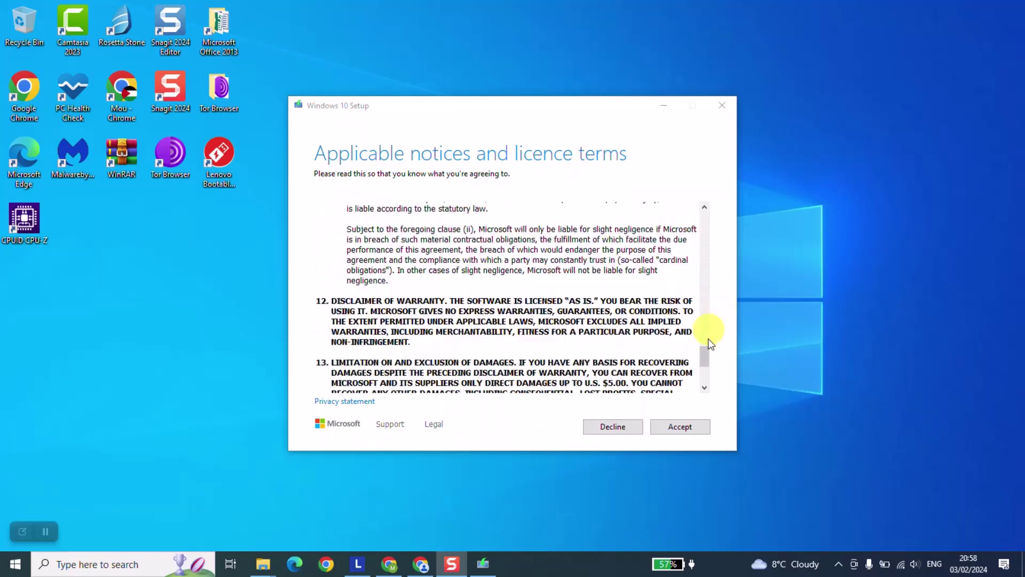
click(671, 431)
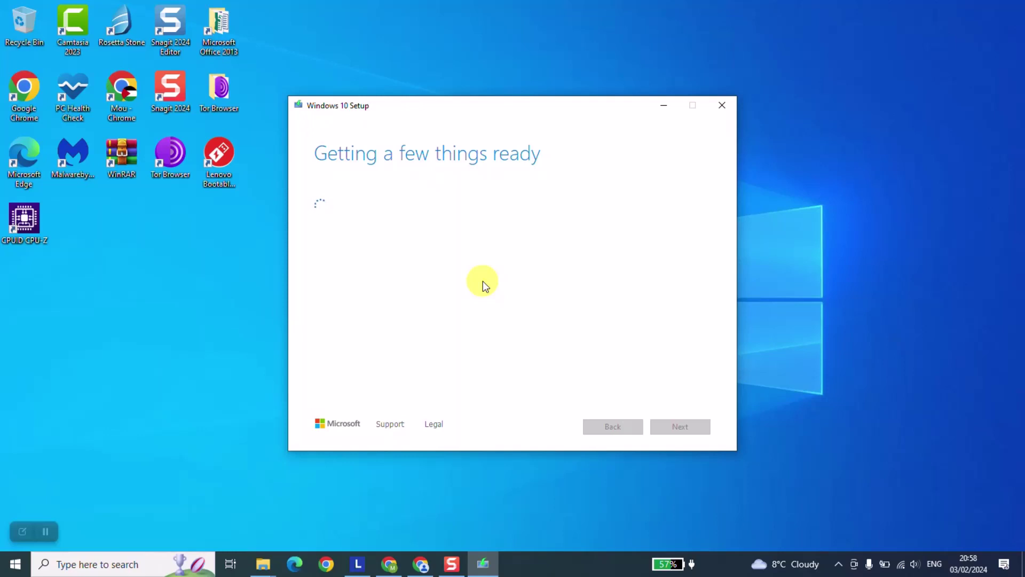
Choose 'Create installation media (USB flash drive, DVD or ISO file) for another PC' and continue.
click(46, 526)
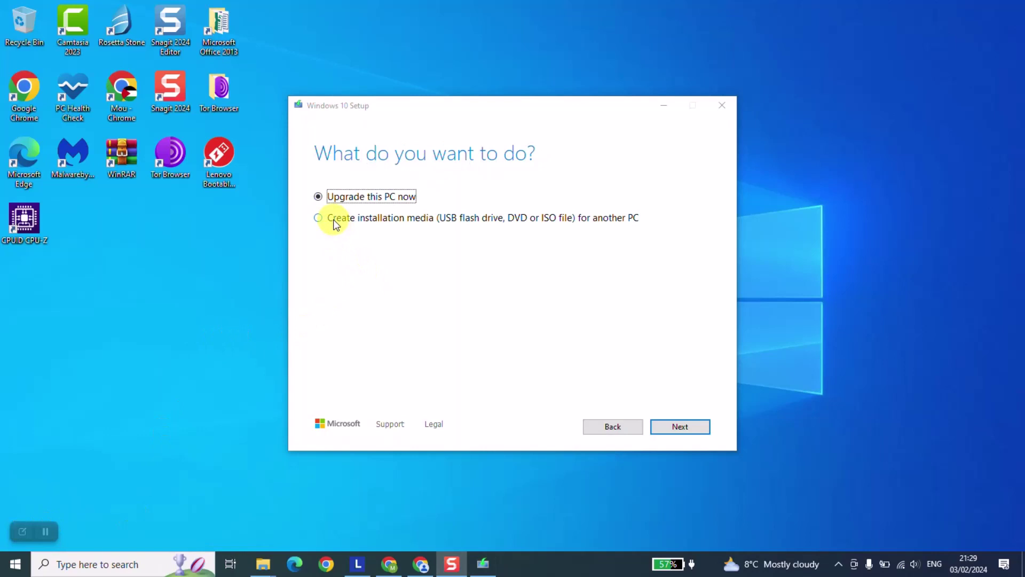
click(335, 221)
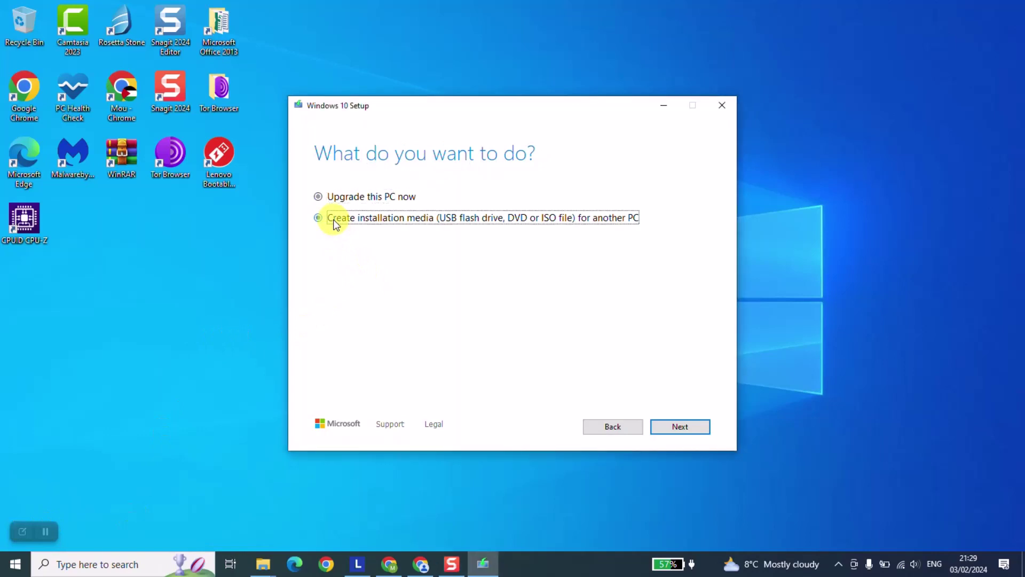
click(677, 427)
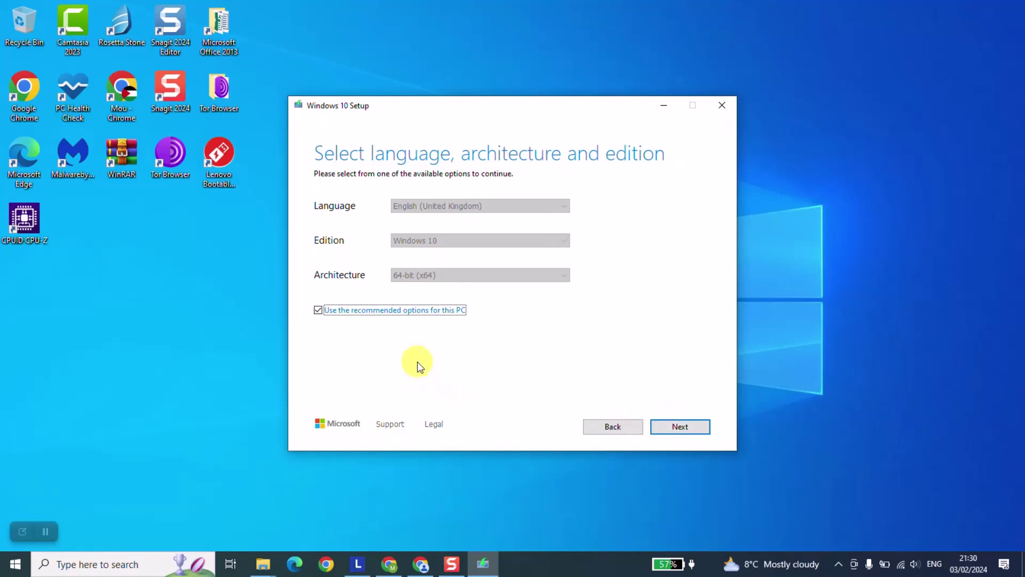
Untick 'Use the recommended options for this PC' and keep English (United Kingdom) as the language.
click(350, 311)
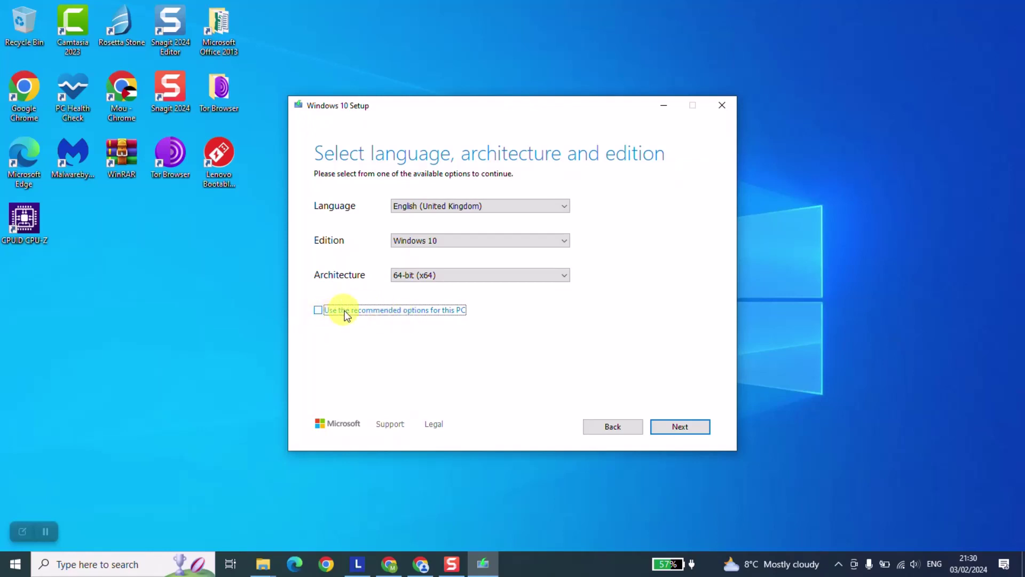
click(460, 203)
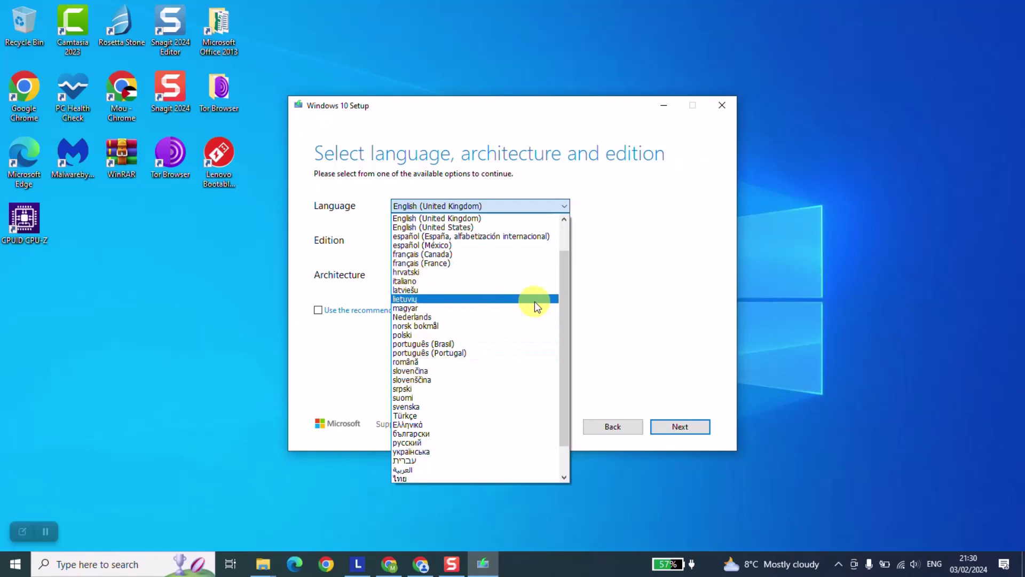
click(609, 295)
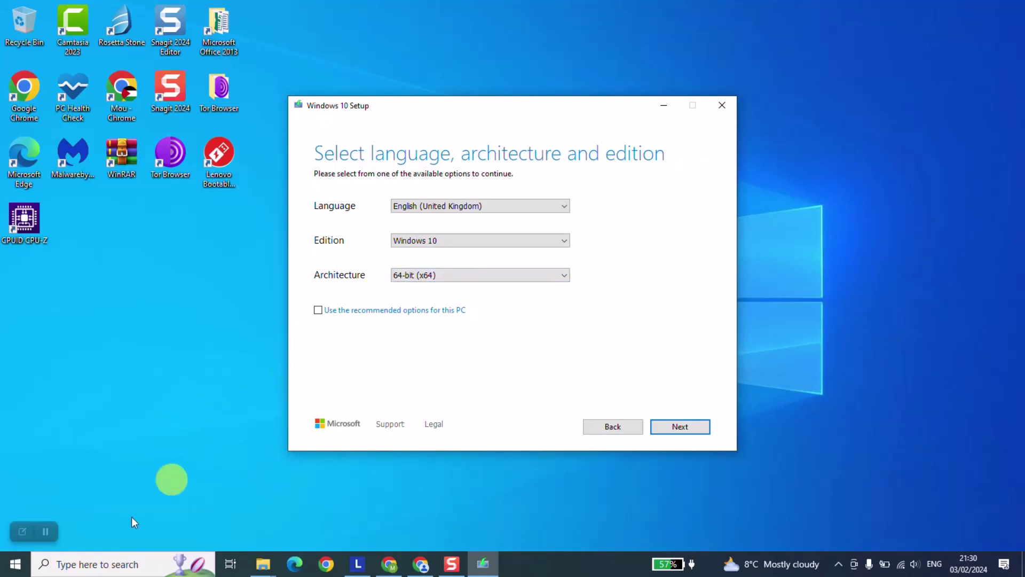
Launch dxdiag from Windows search and check it reports Windows 10 Pro 64-bit.
click(69, 564)
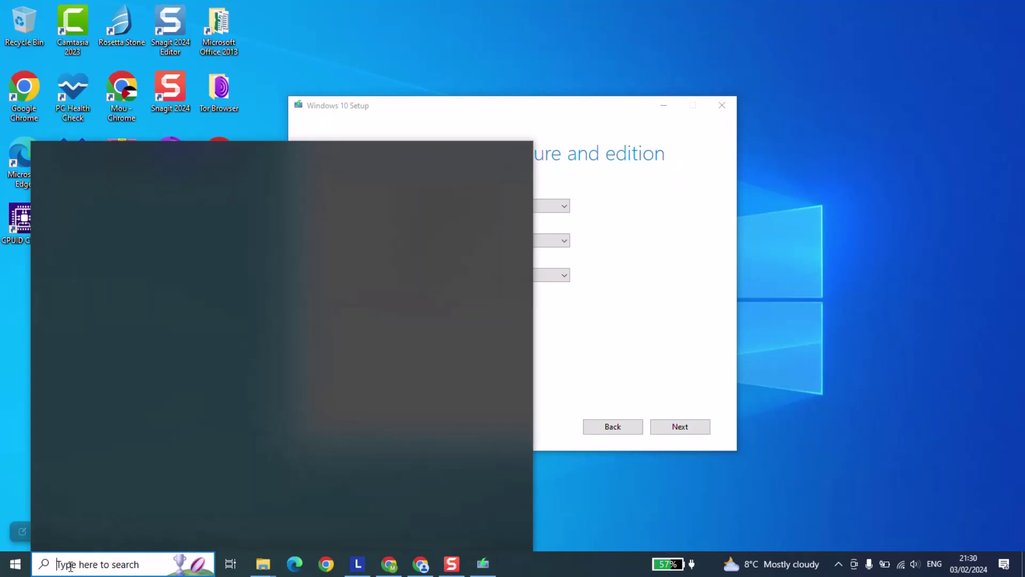
text(dxag)
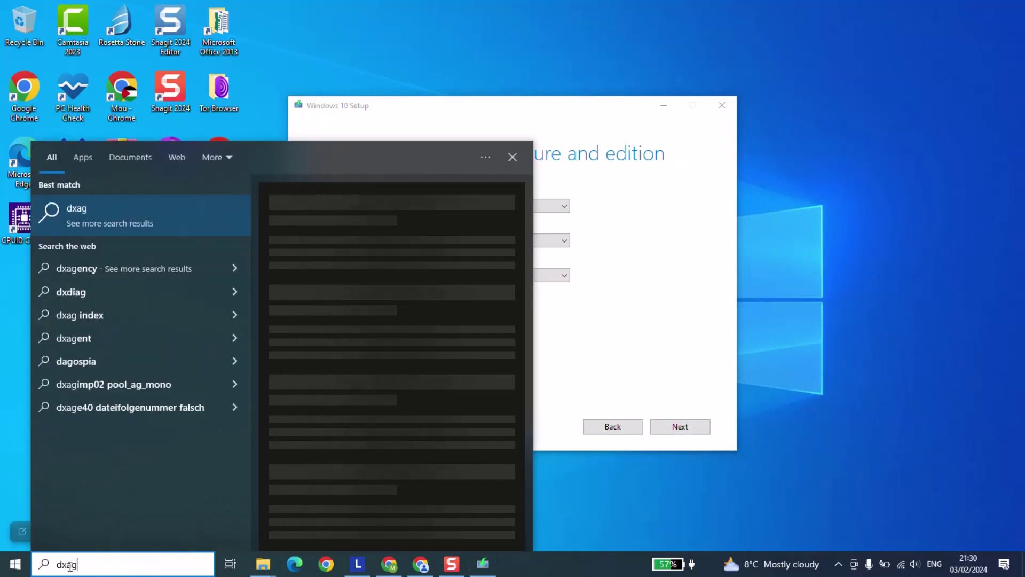
key(BackSpace)
key(BackSpace)
text(diag)
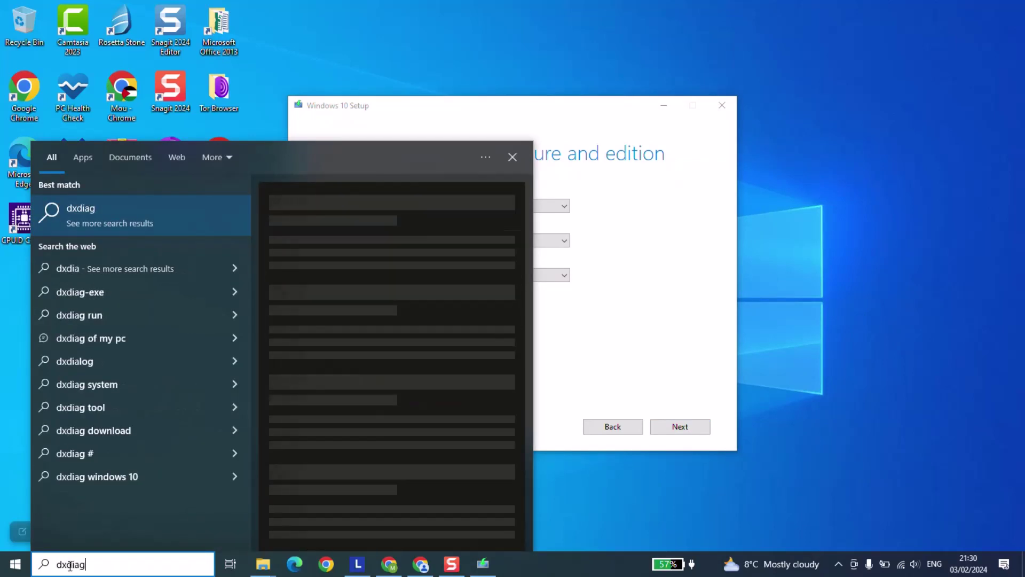
click(153, 214)
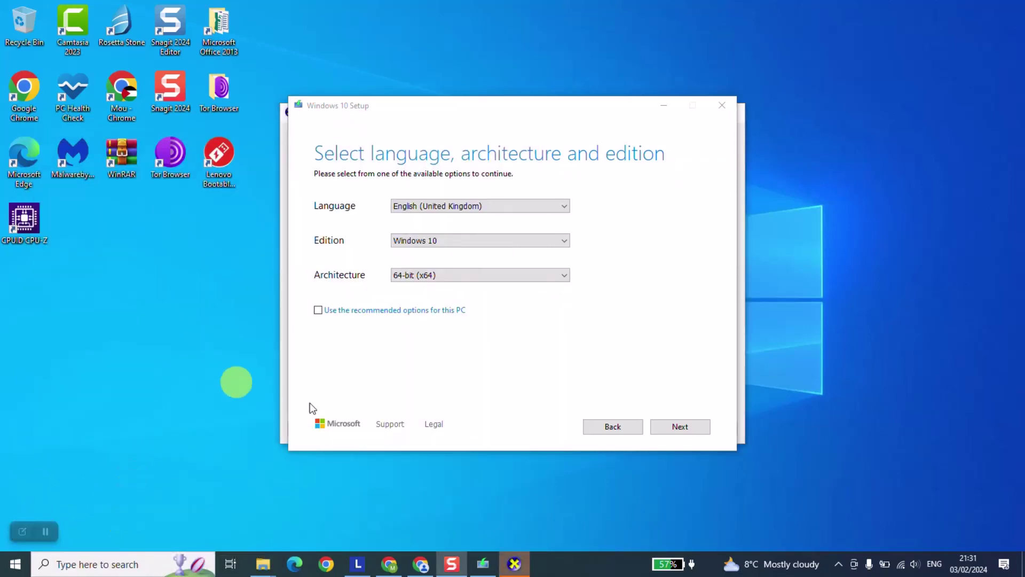
click(510, 564)
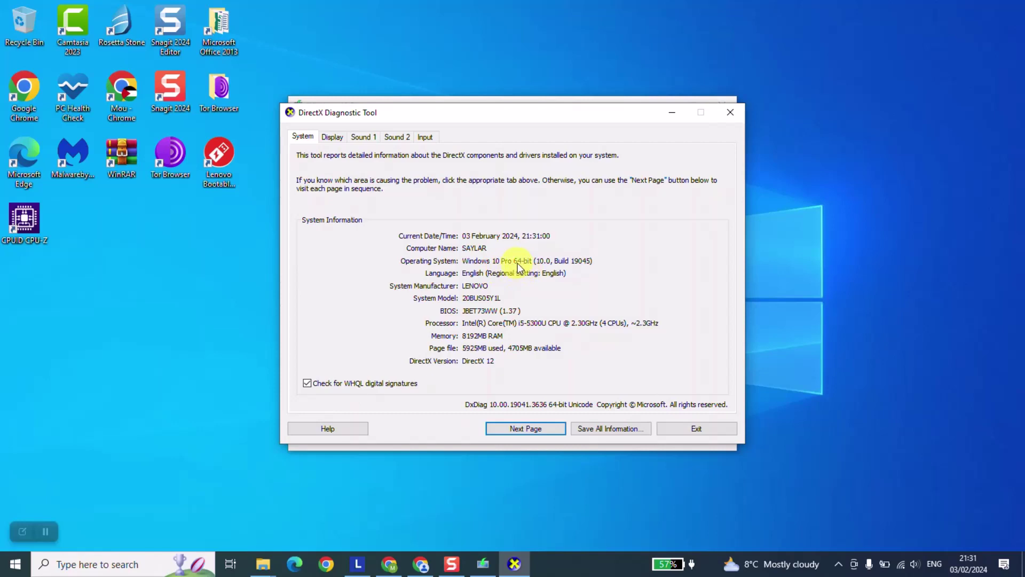
drag(534, 113, 576, 320)
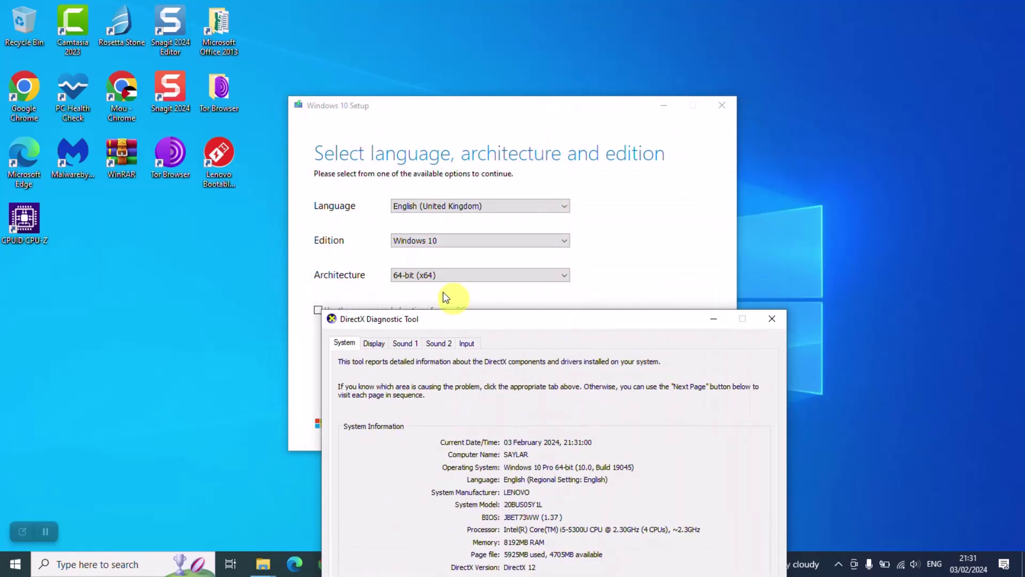
drag(463, 326, 622, 177)
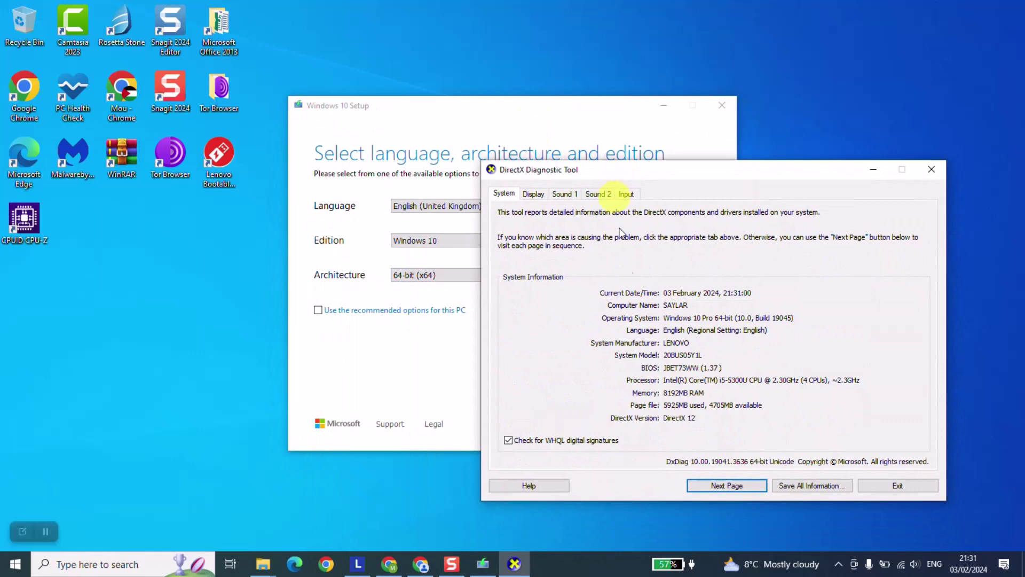
Close DxDiag, settle on 64-bit (x64) architecture after trying Both, and go to the media page.
click(890, 484)
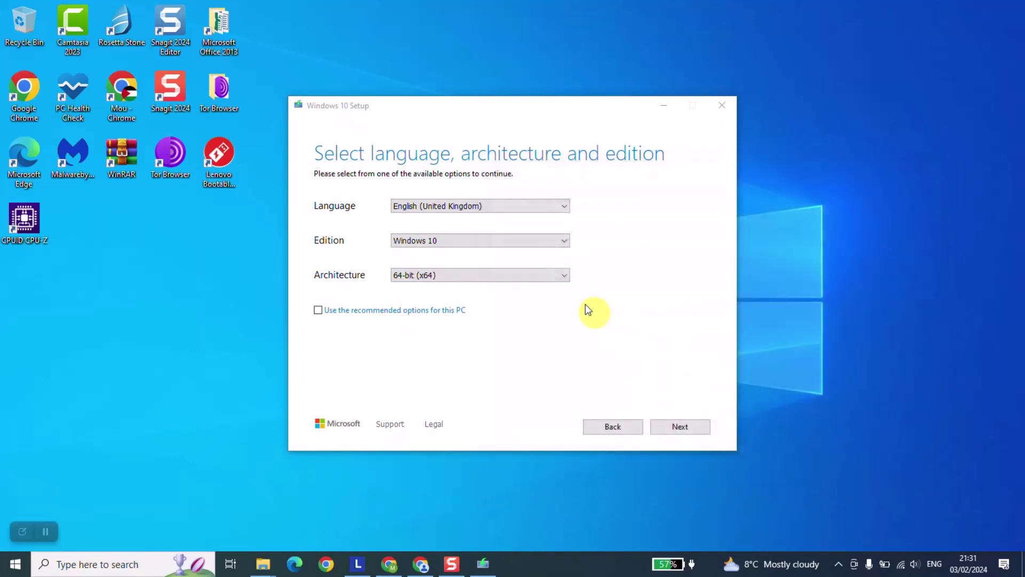
click(556, 280)
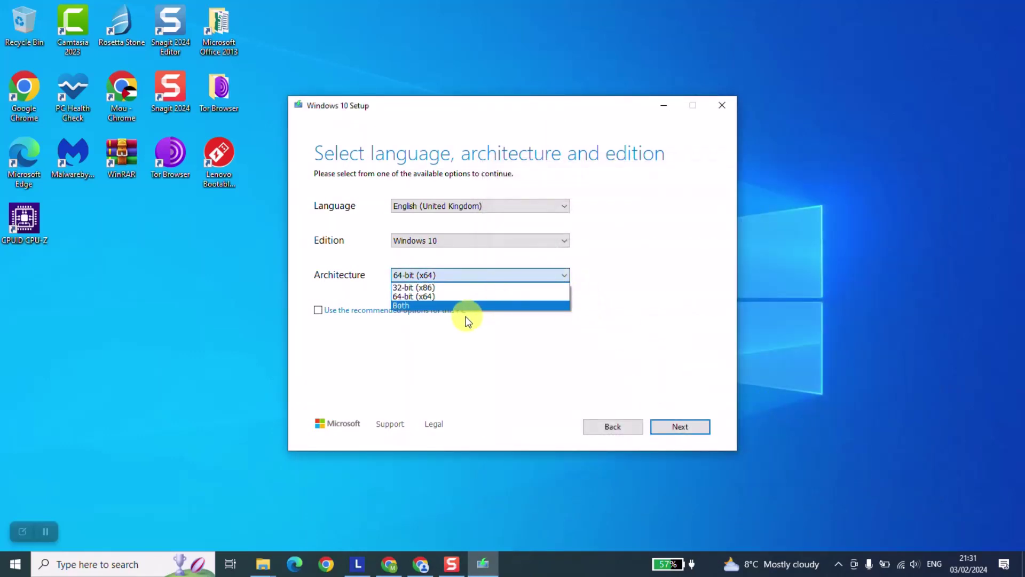
click(426, 297)
click(431, 279)
click(425, 303)
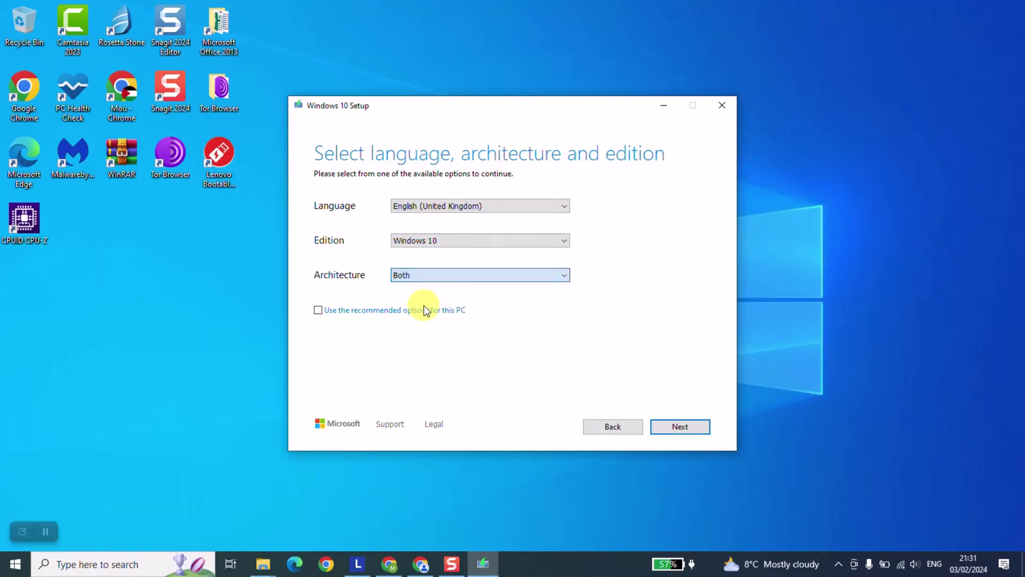
click(445, 274)
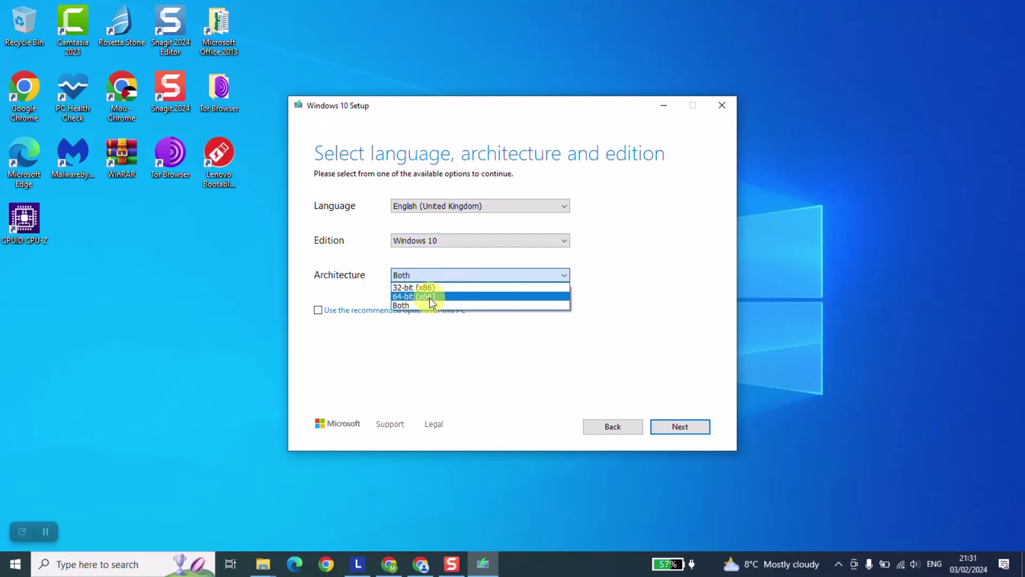
click(422, 297)
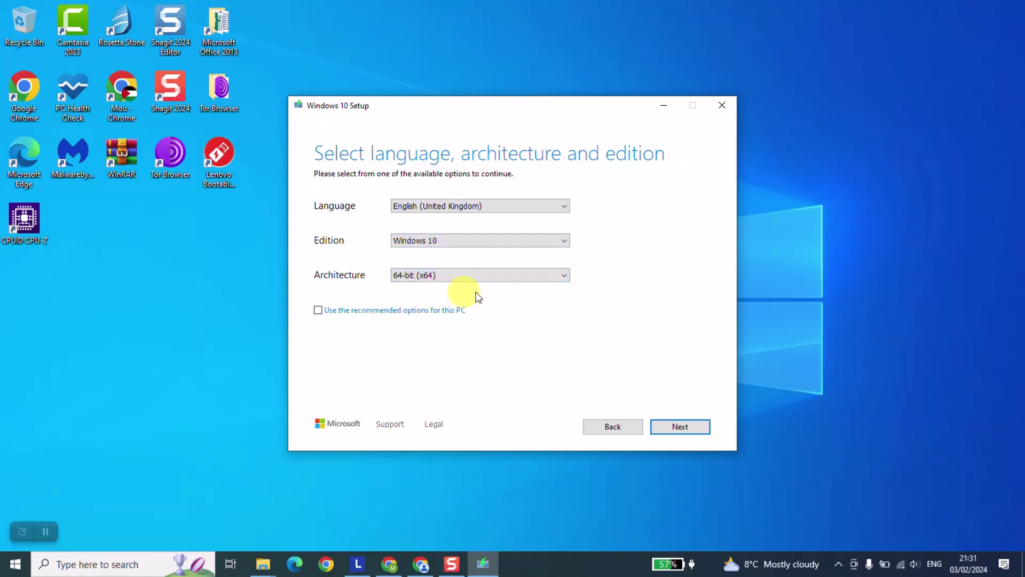
click(673, 430)
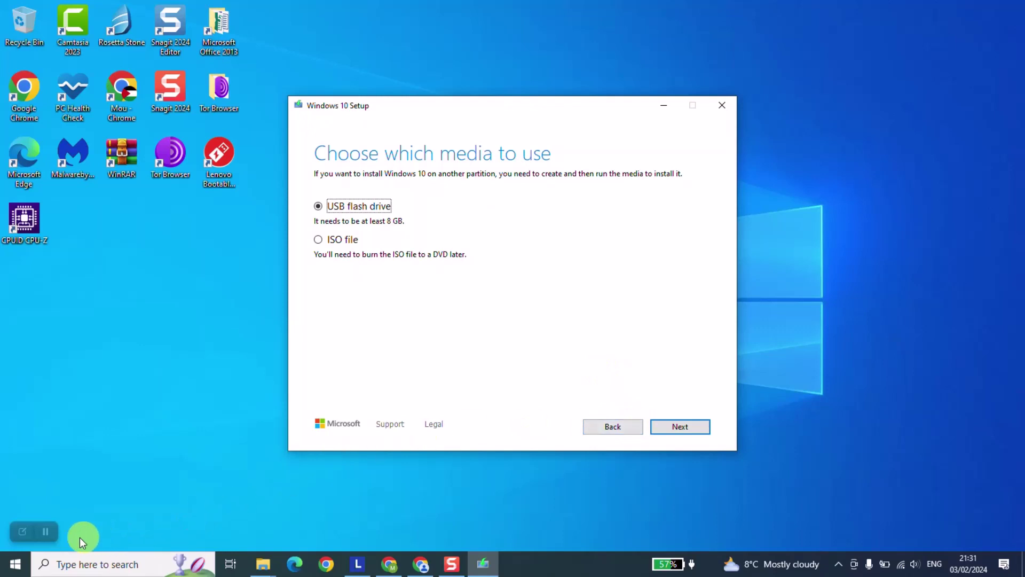
Continue with USB flash drive and pick D: (ESD-USB) as the target drive.
click(46, 529)
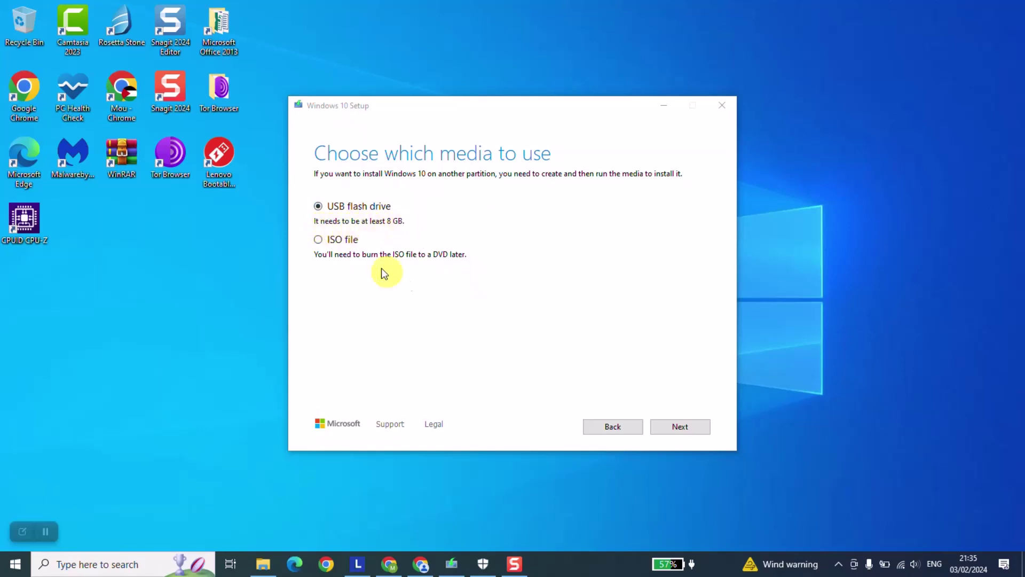
click(690, 431)
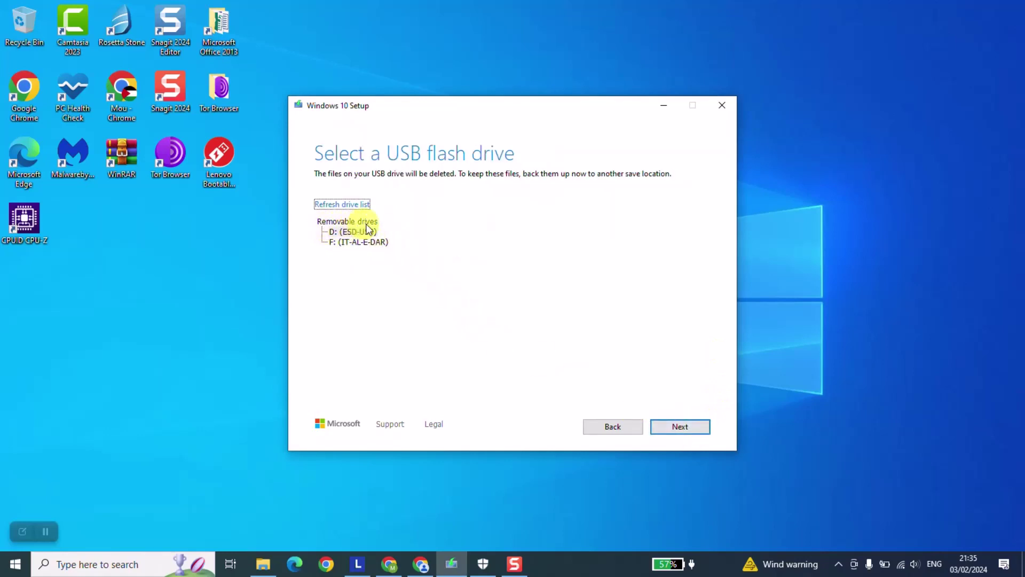
click(346, 232)
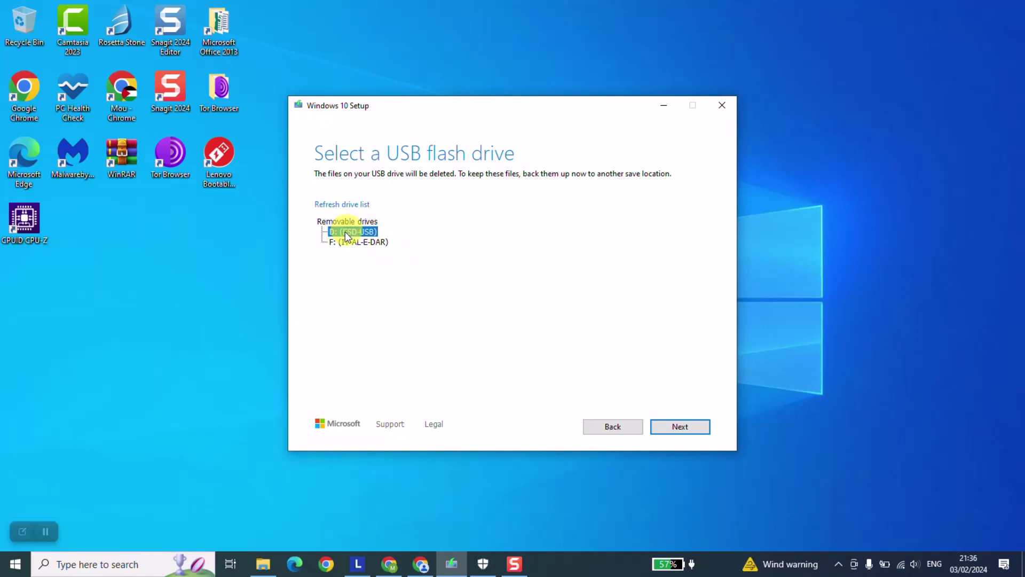
click(223, 308)
Confirm in File Explorer that ESD-USB (D:) is empty with 14.7 GB free, then minimize it.
key(super+e)
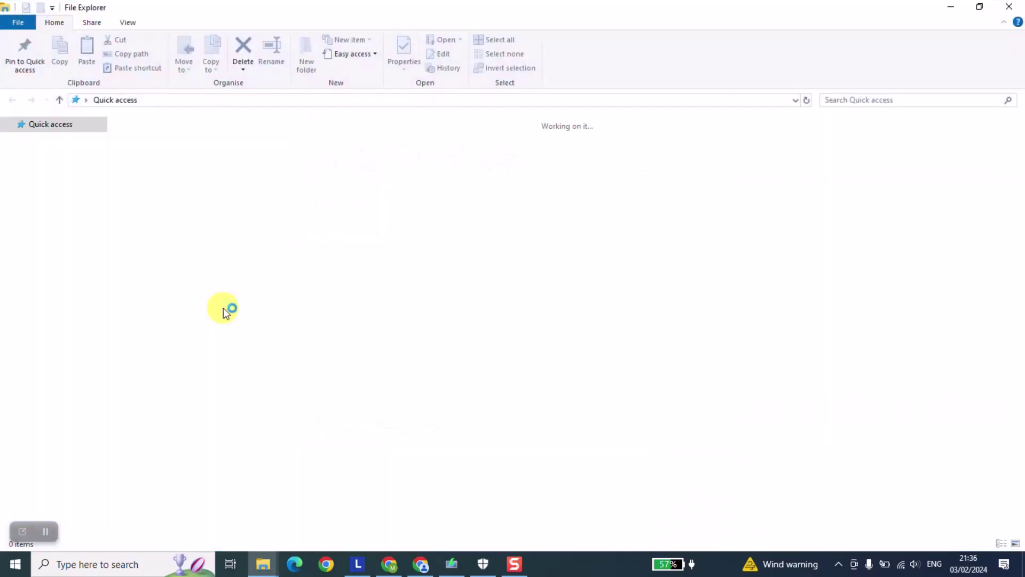
click(41, 293)
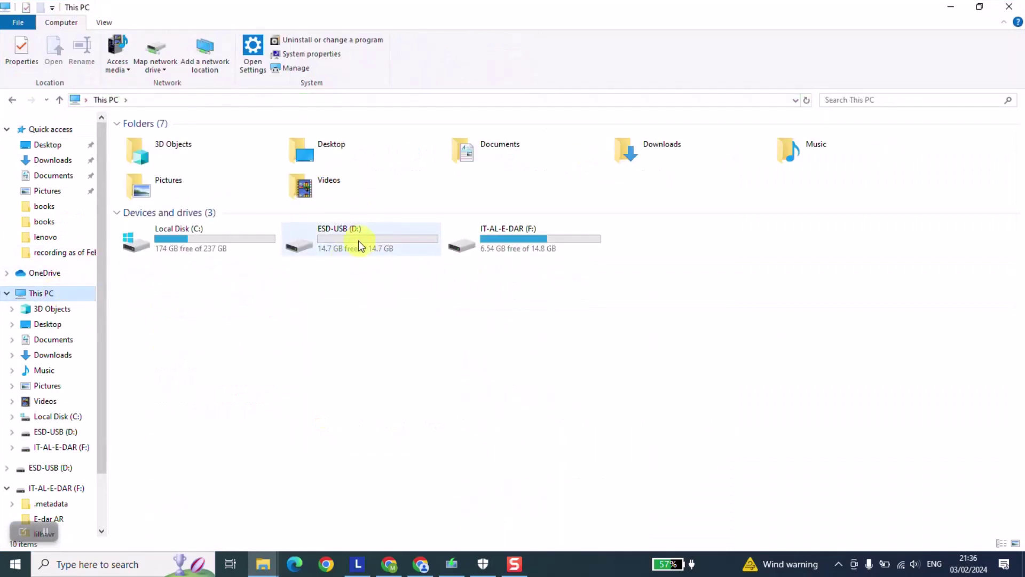
click(350, 241)
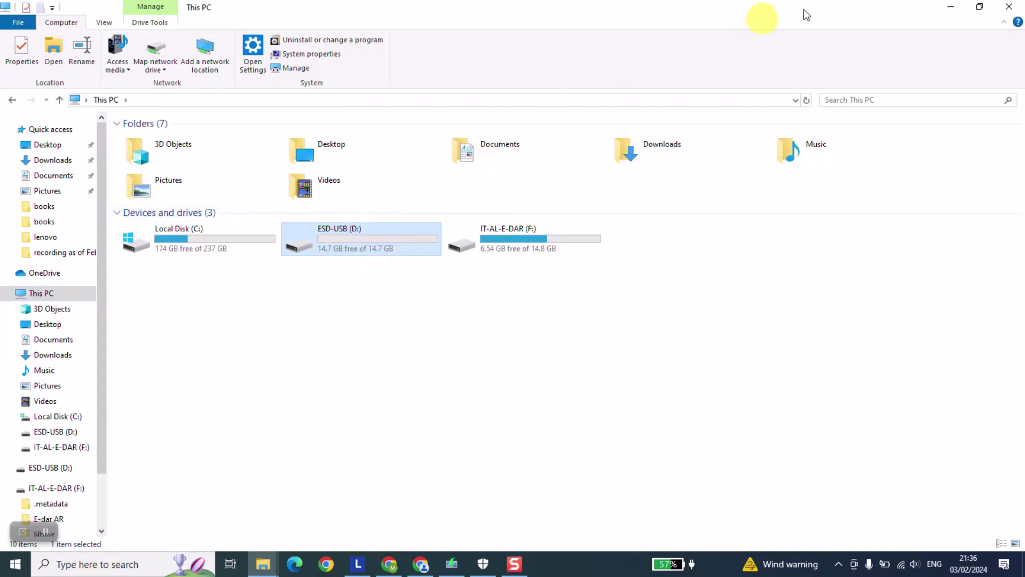
click(956, 10)
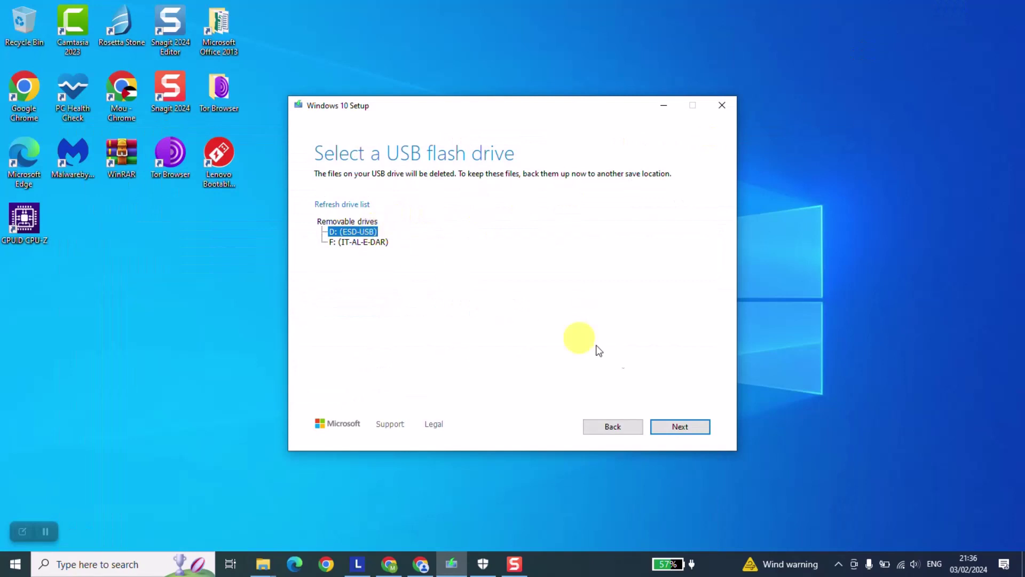
Download Windows 10 onto ESD-USB (D:), close Chrome, and finish setup once the drive is ready.
click(670, 426)
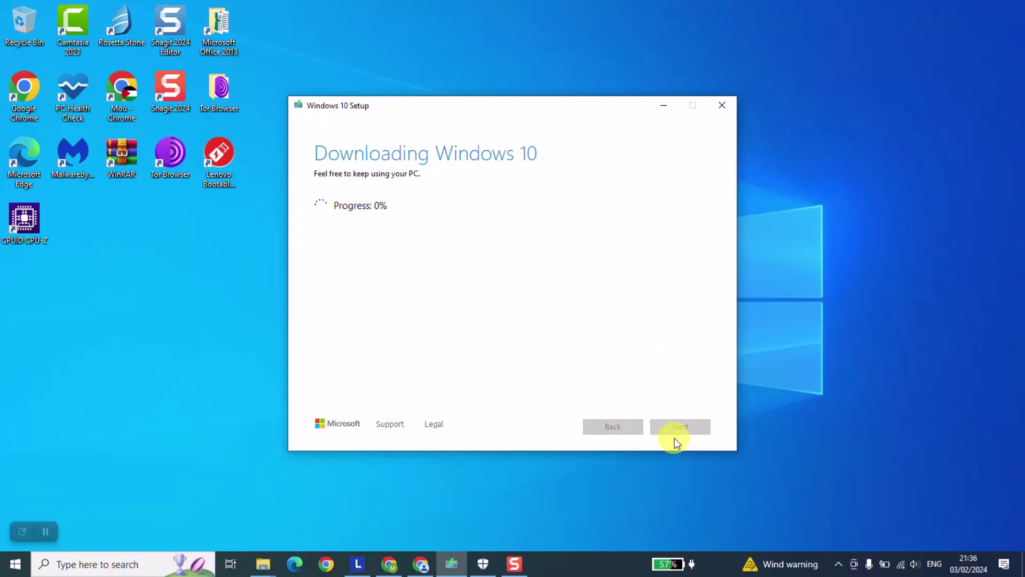
click(513, 569)
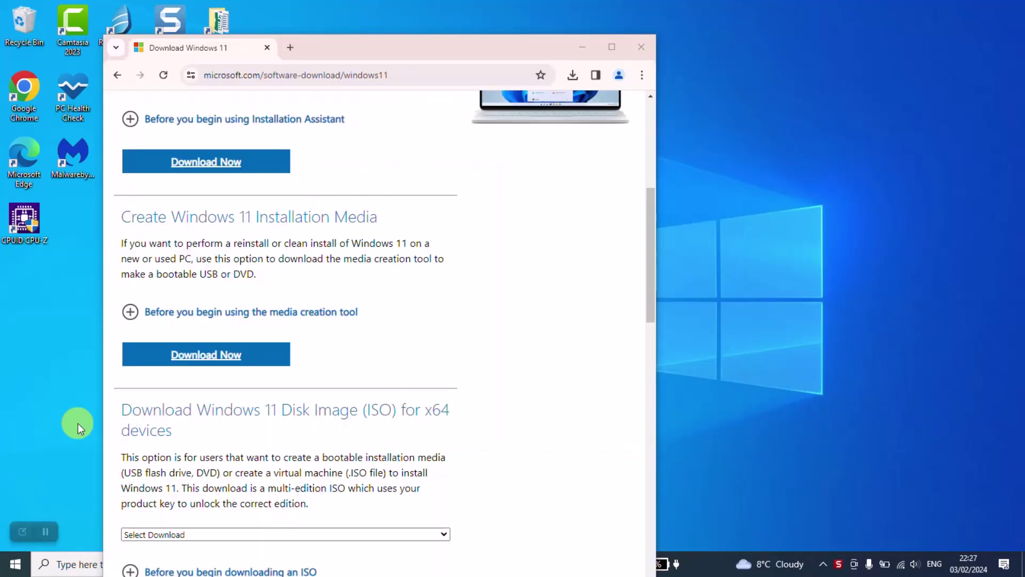
click(649, 47)
click(595, 389)
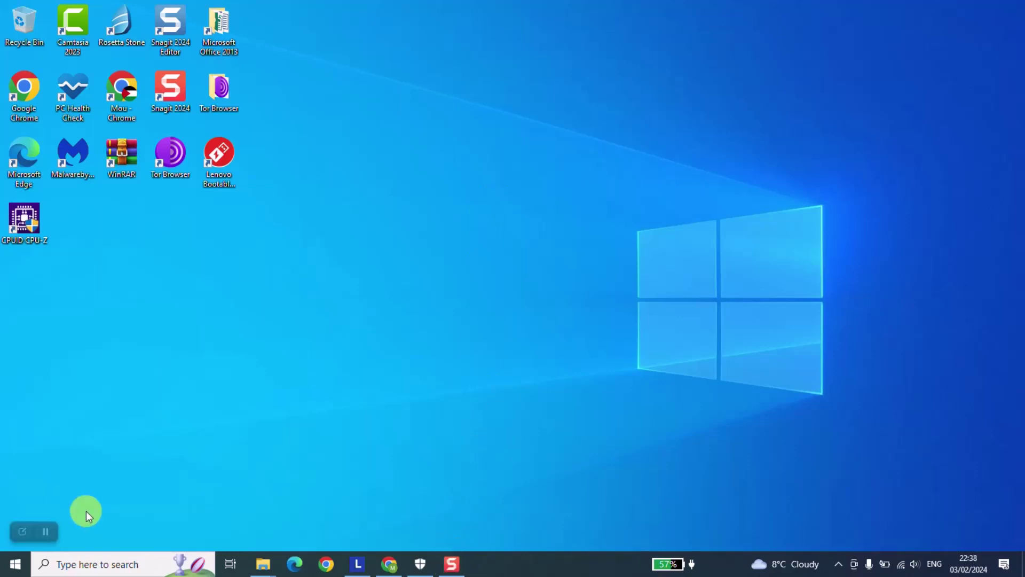
Open ESD-USB (D:) from This PC to view boot, efi, sources, support, bootmgr and setup.
key(super+e)
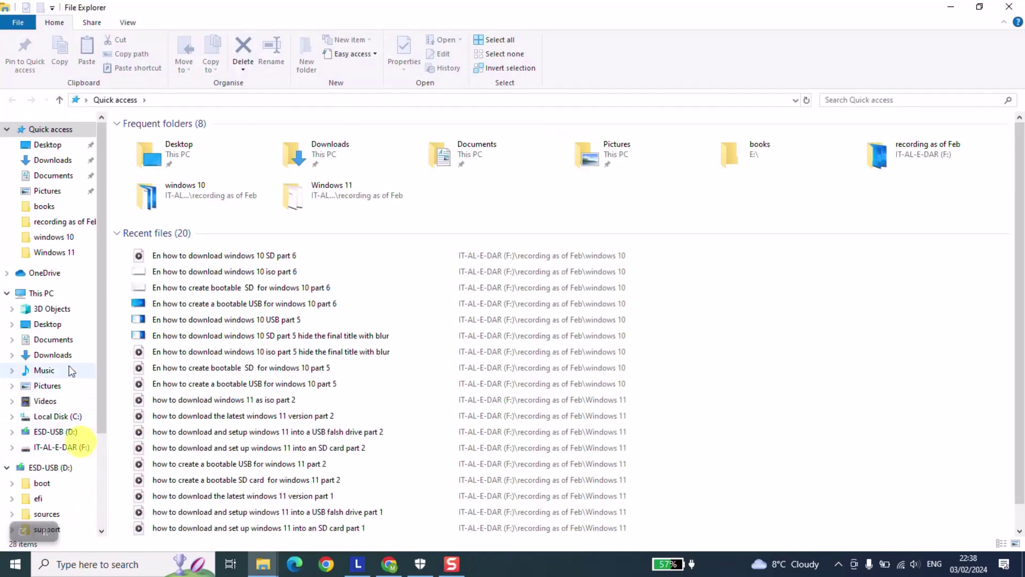
click(45, 294)
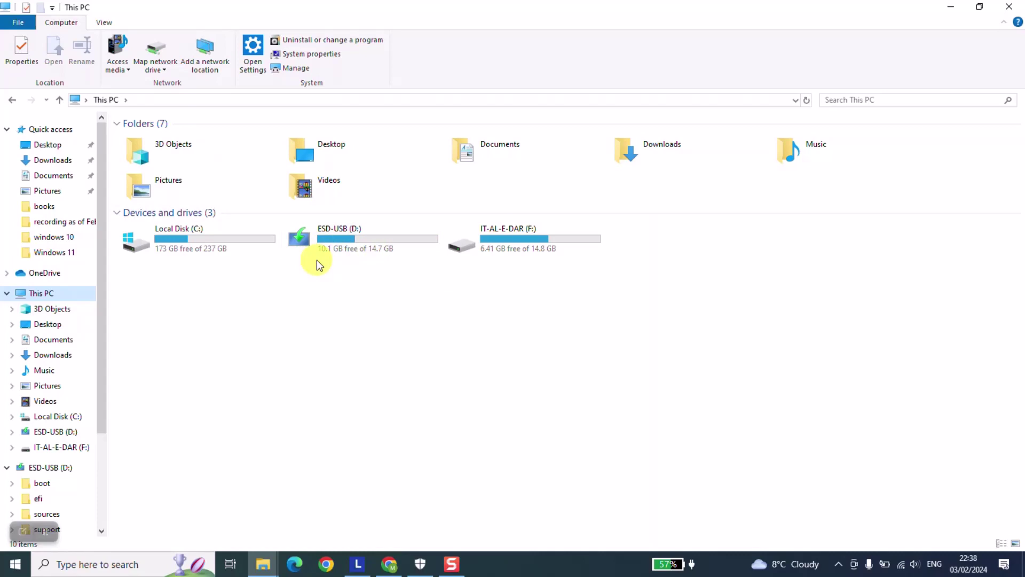
double_click(342, 248)
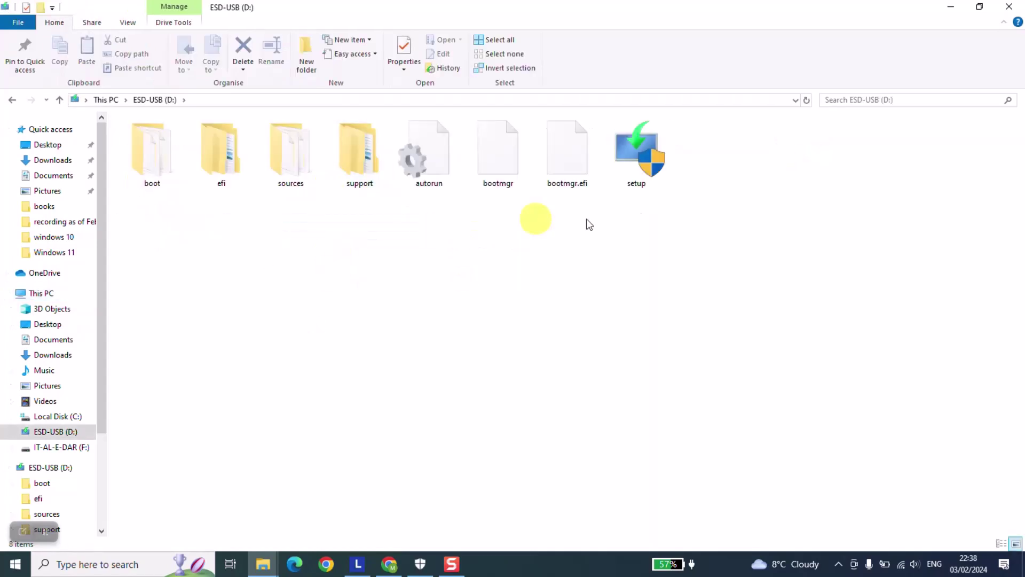